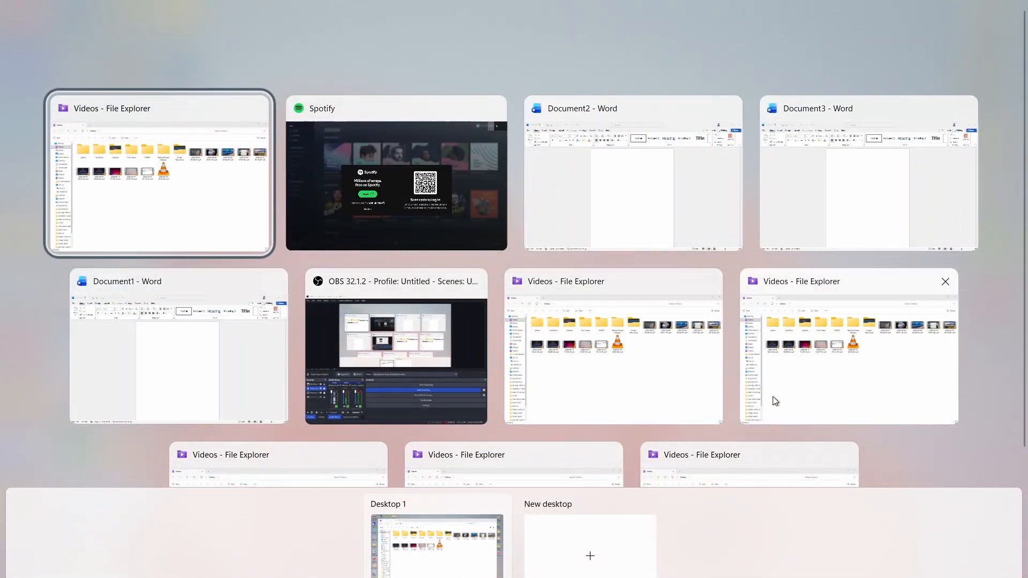
Step: Leave the task overview for the Videos window, minimize it, and show the desktop
key(super)
click(870, 262)
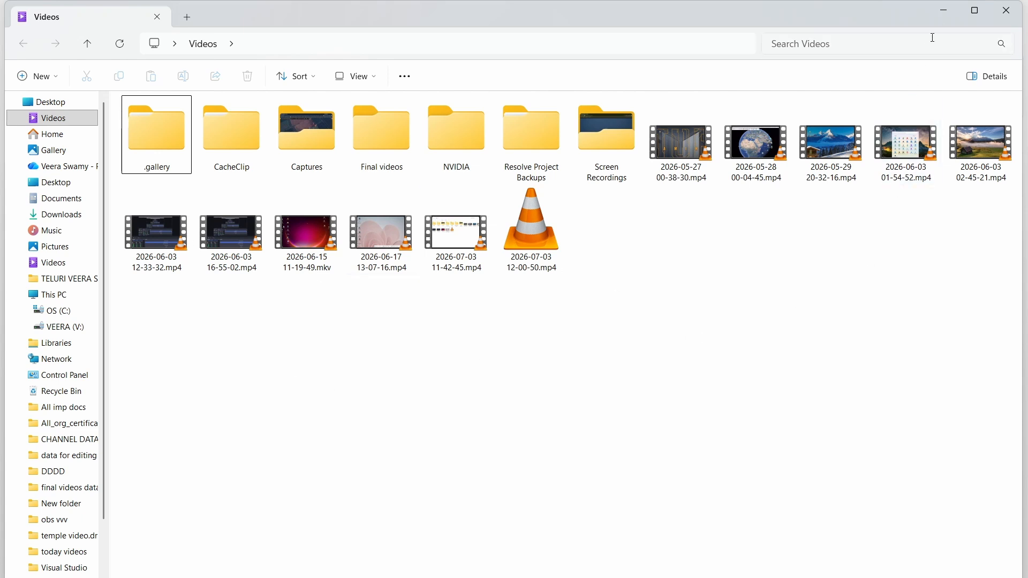
click(944, 17)
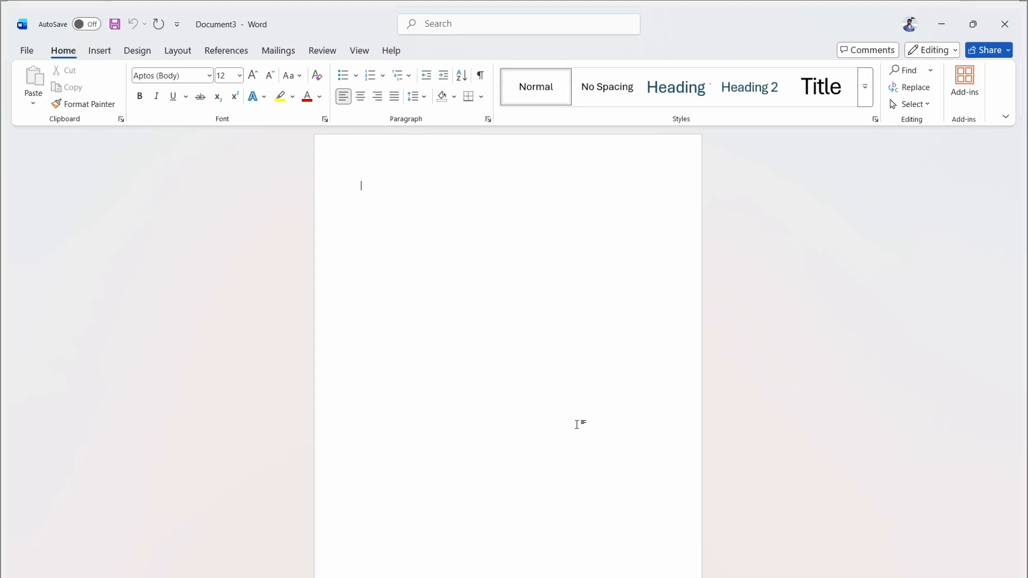
key(super+d)
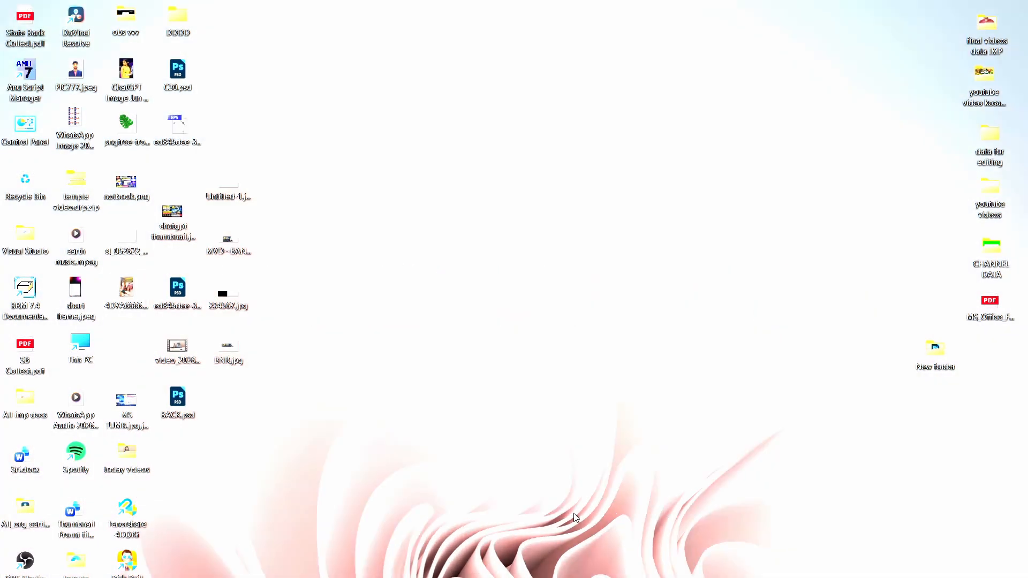
Step: Open This PC in File Explorer and close it, and open File Explorer at Home before returning to the desktop
key(super+e)
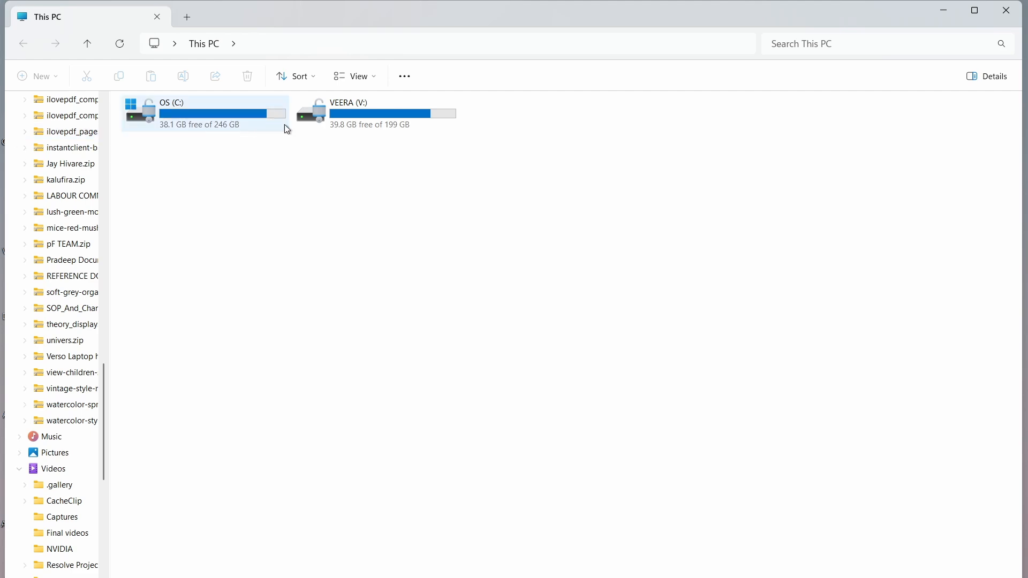
click(1007, 10)
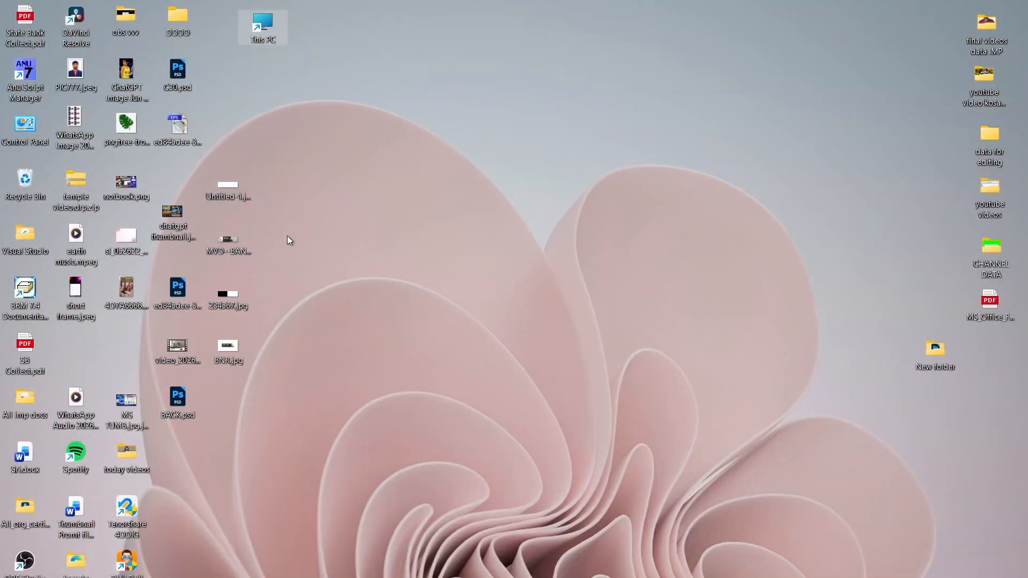
key(super+e)
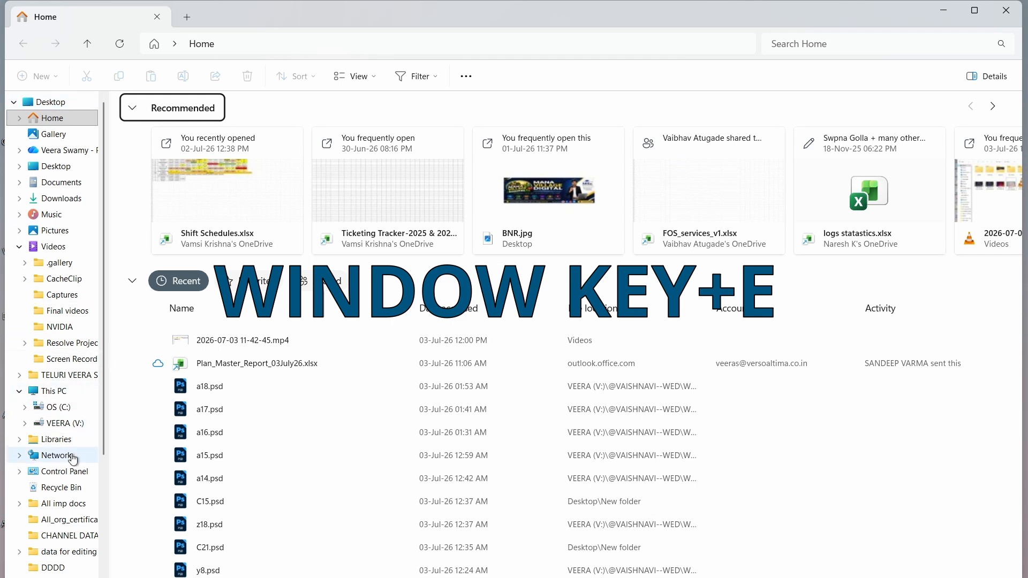
click(1005, 10)
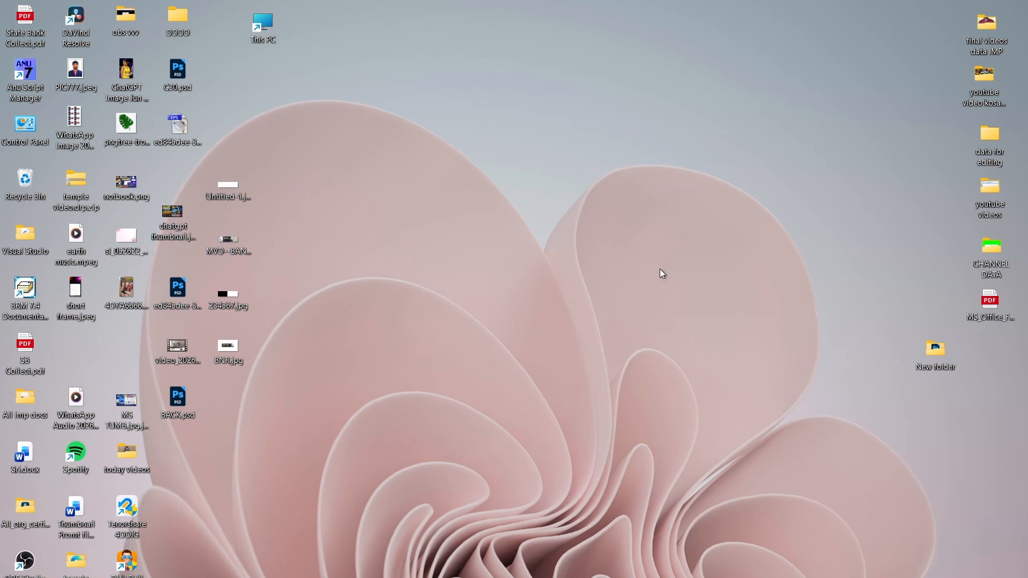
key(super+l)
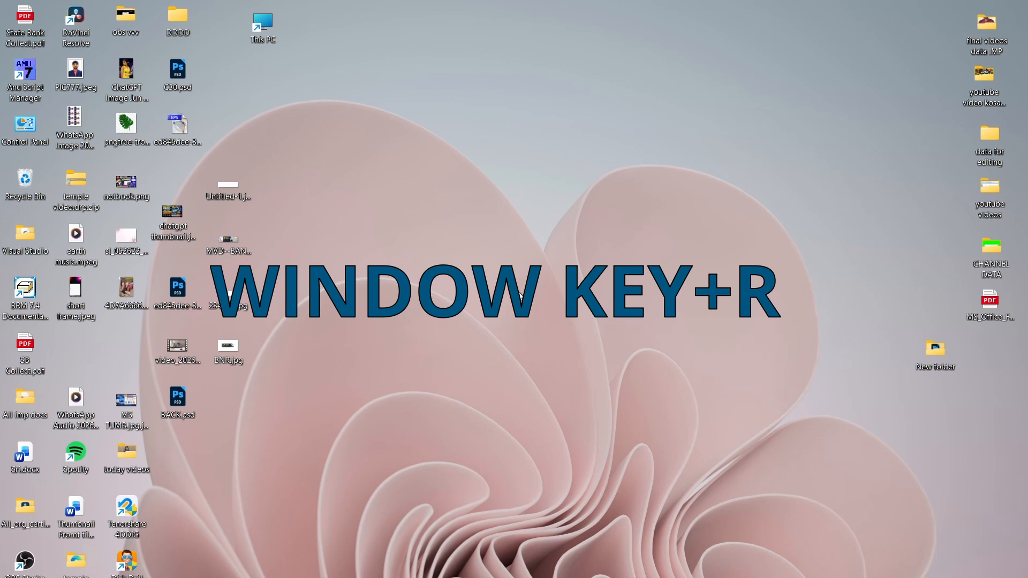
Step: Launch Word with the winword Run command and create a blank document
key(super+r)
drag(184, 470, 520, 158)
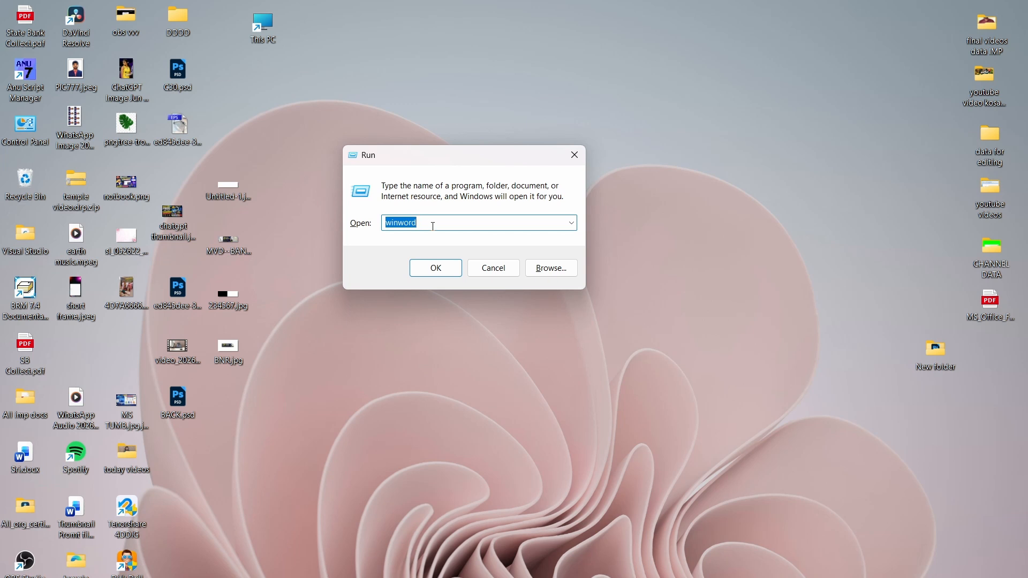
click(434, 225)
key(Return)
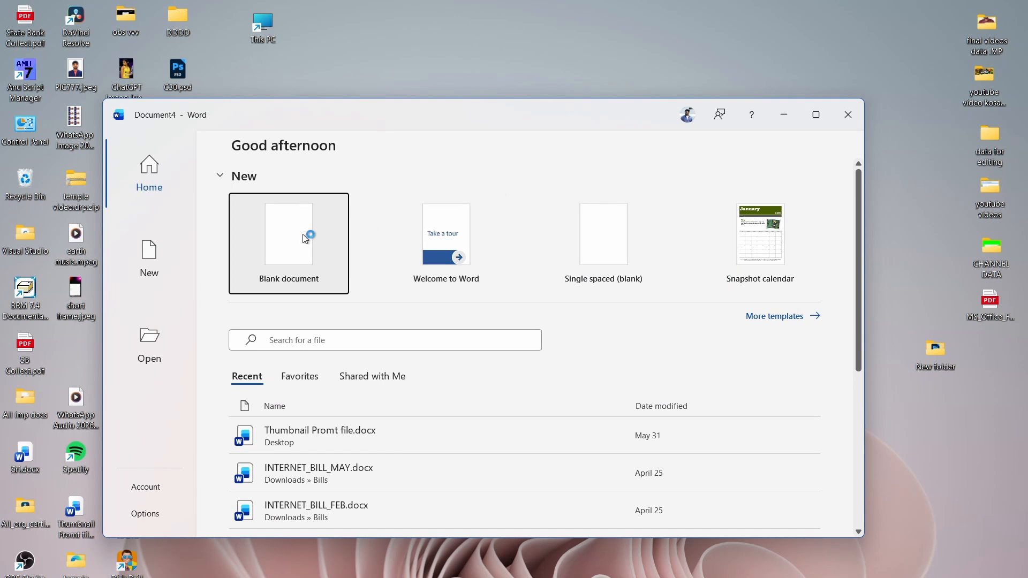
click(305, 238)
Step: Launch Excel with the excel Run command and create a blank workbook
key(super+r)
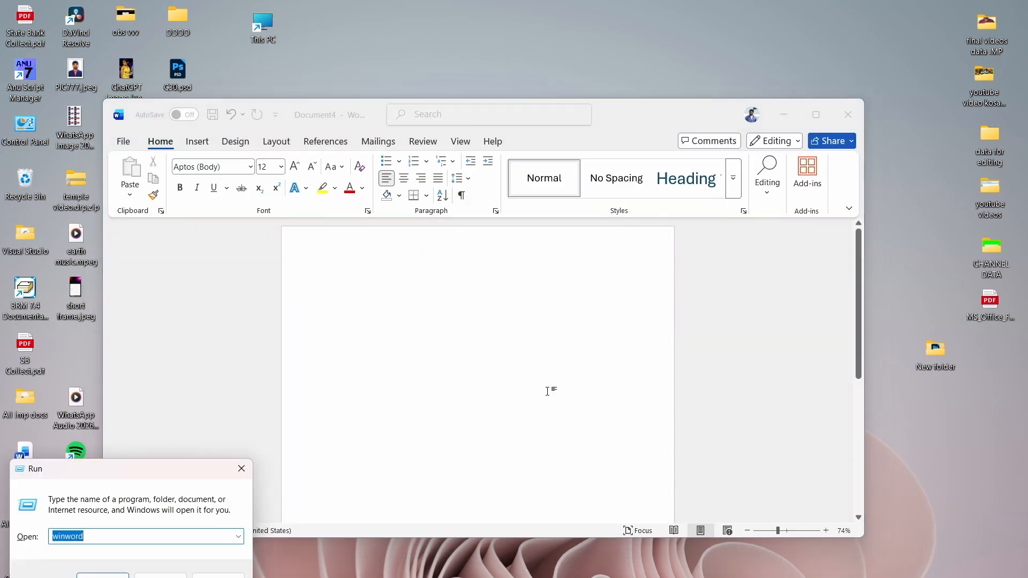
text(excel)
key(Return)
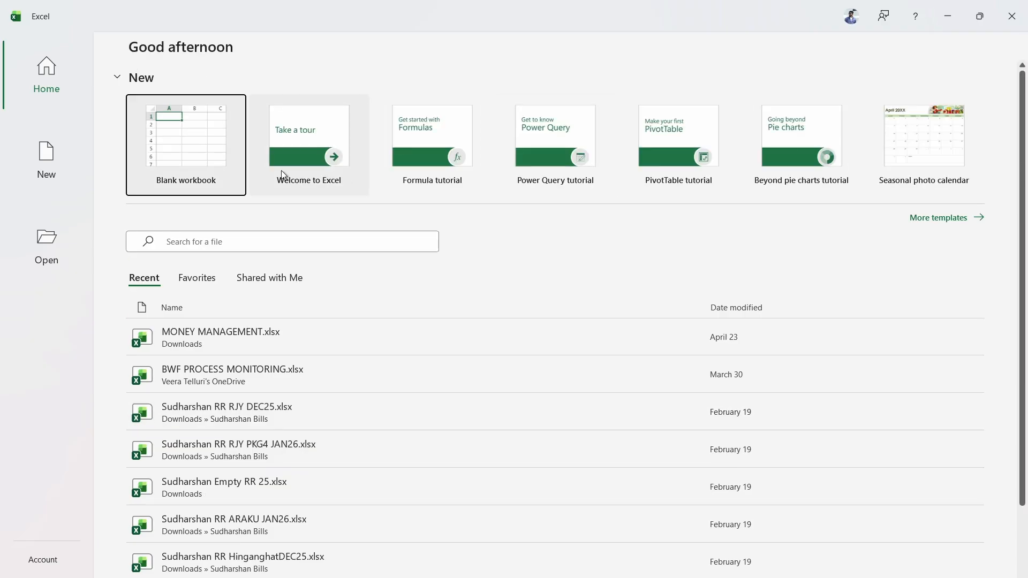
click(202, 154)
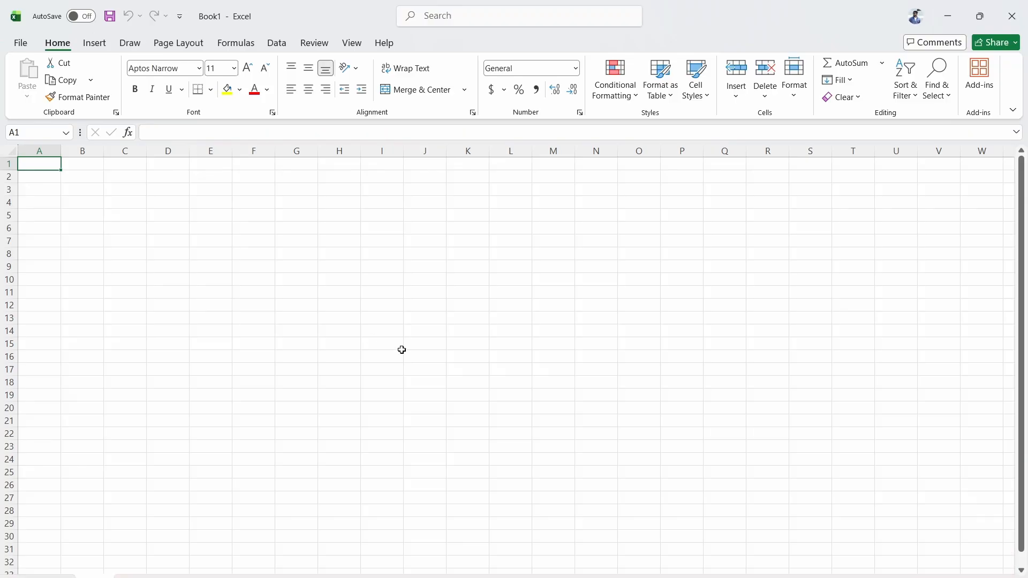
Step: Launch Notepad with the notepad Run command
key(super+r)
key(BackSpace)
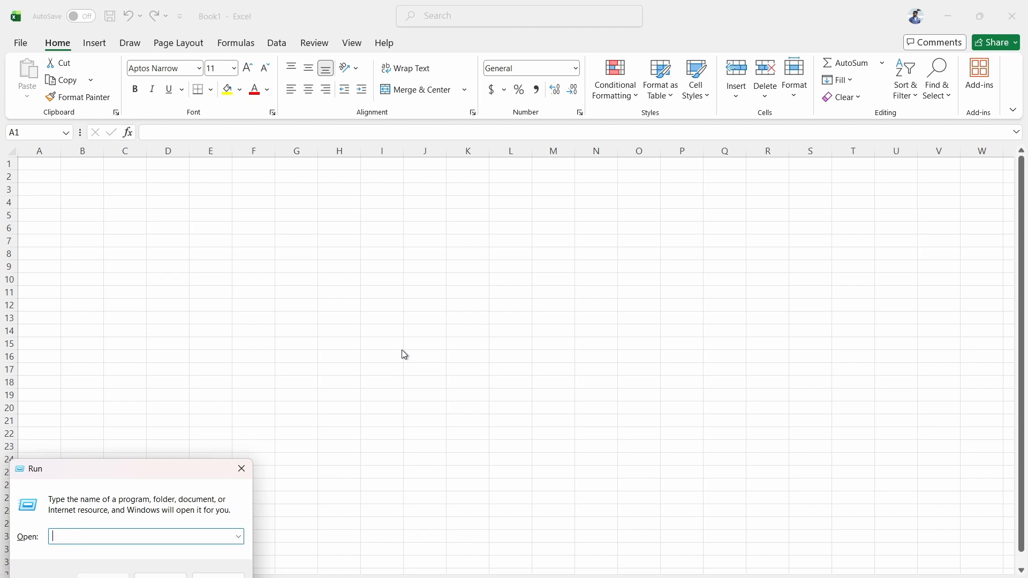
text(no)
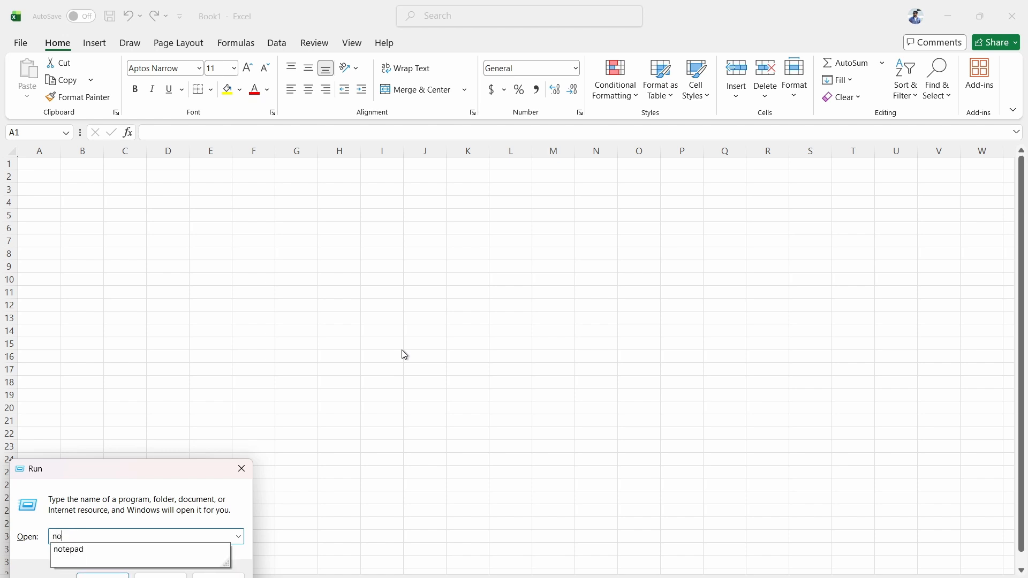
key(Down)
key(Return)
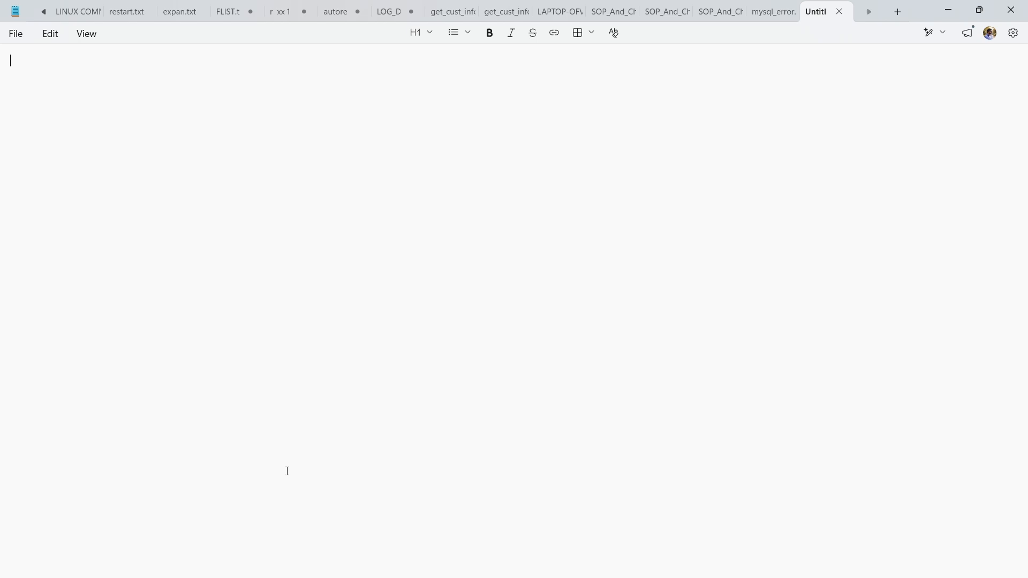
Step: View the Windows quick settings with the network, brightness and volume controls, and dismiss them
key(super+a)
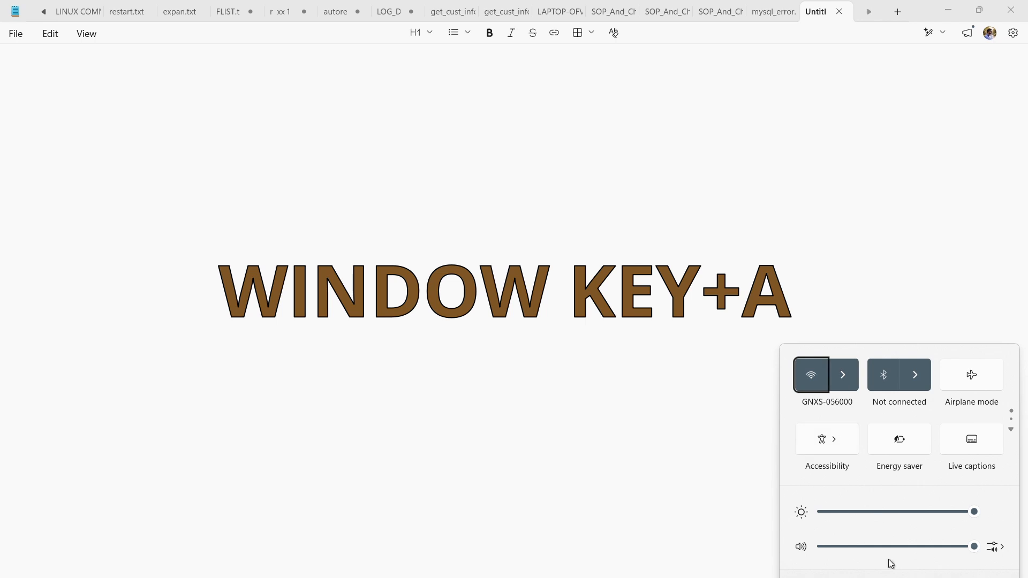
click(621, 443)
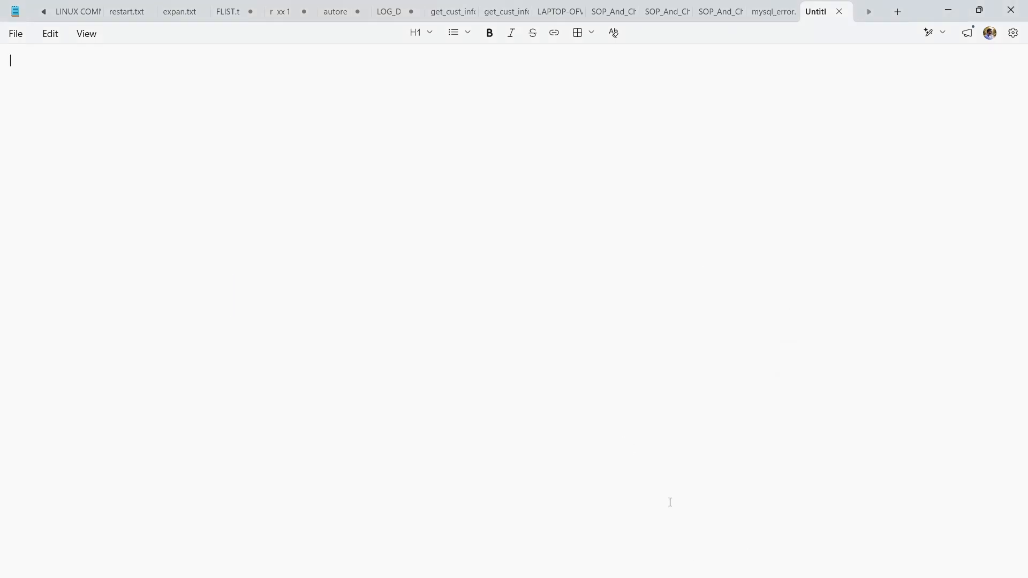
key(super+a)
Step: Open Windows Search, dismiss it without searching, and show the desktop
key(super+s)
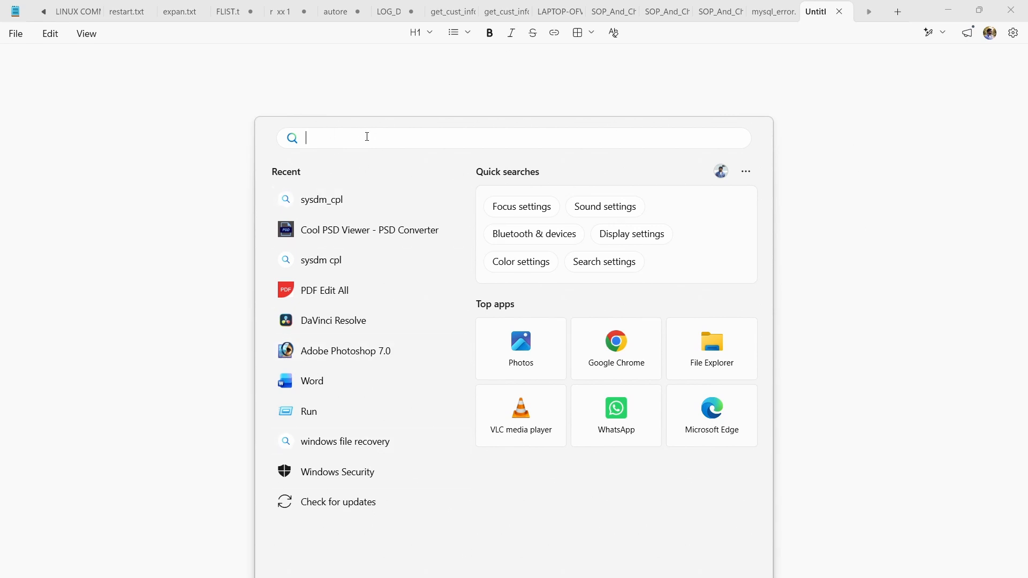
click(865, 306)
key(super+d)
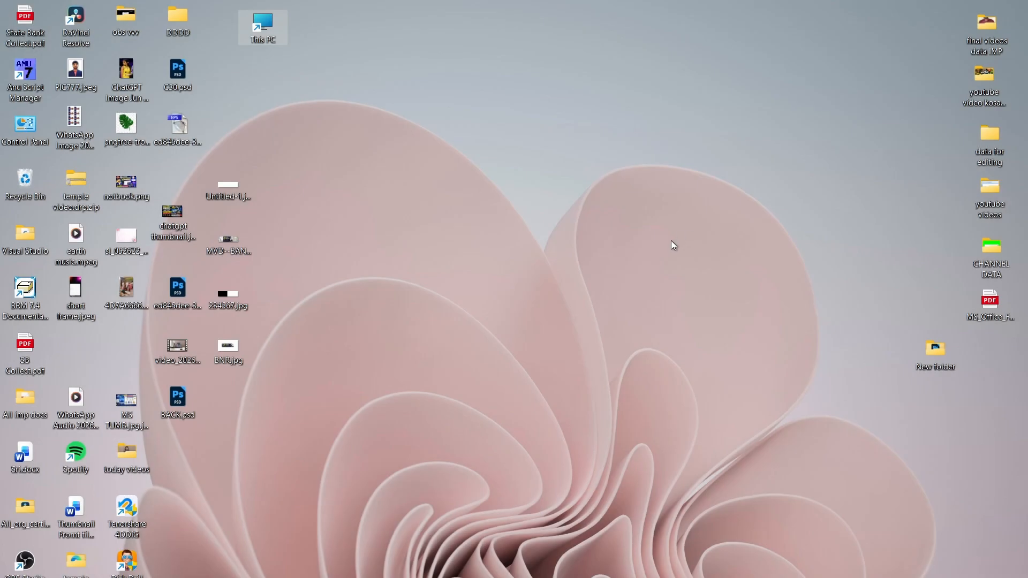
Step: View all open windows in Task View and switch to a Videos File Explorer window
key(super+Tab)
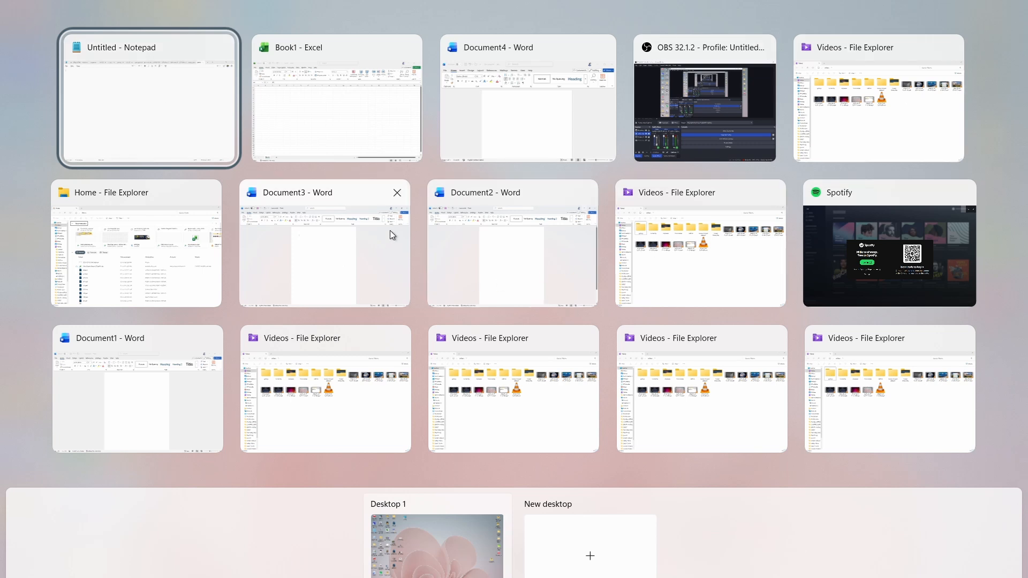
key(Escape)
key(super+Tab)
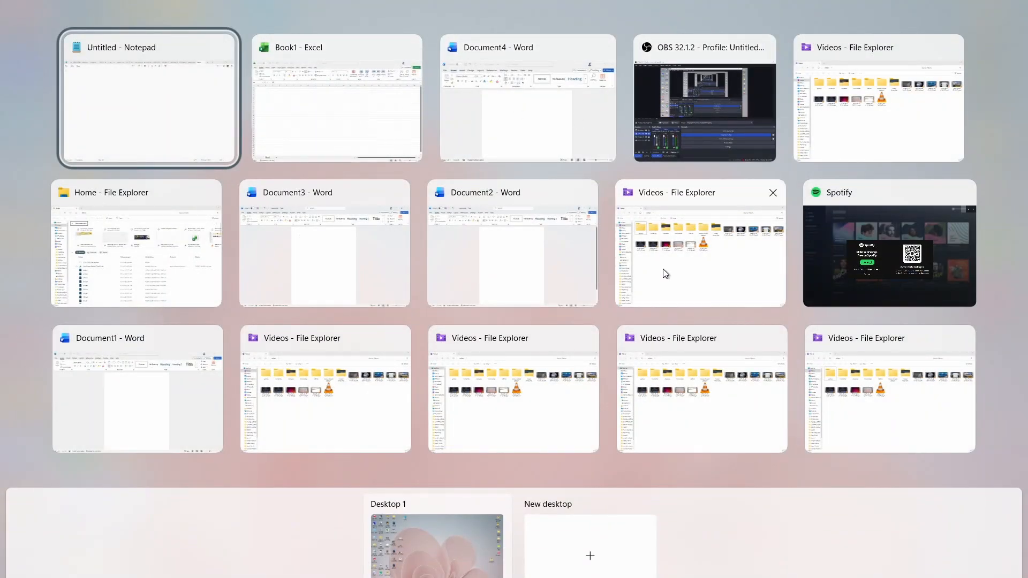
click(704, 289)
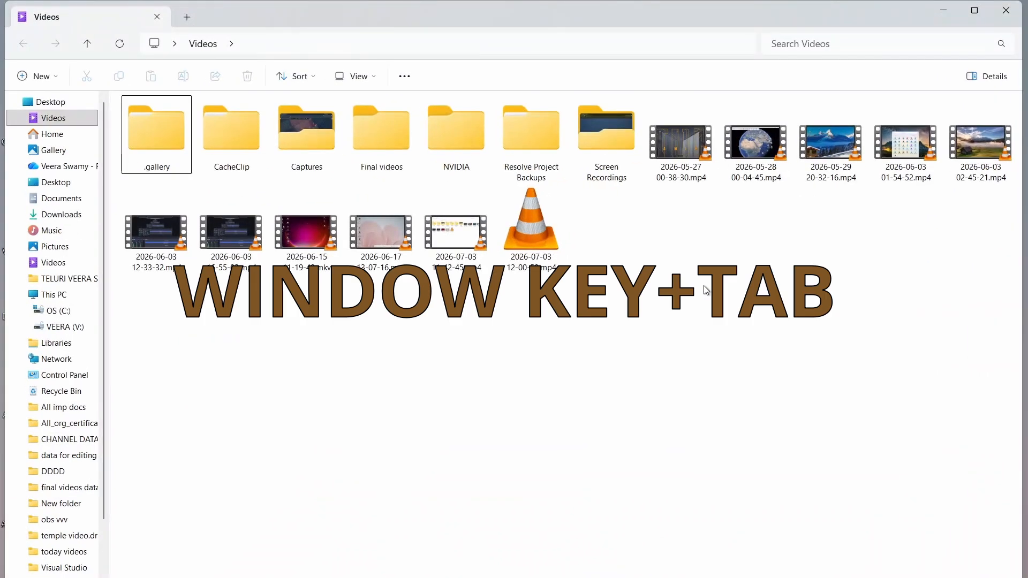
Step: Cycle through all open windows in the window switcher, stopping on the Book1 Excel workbook
key(super+Tab)
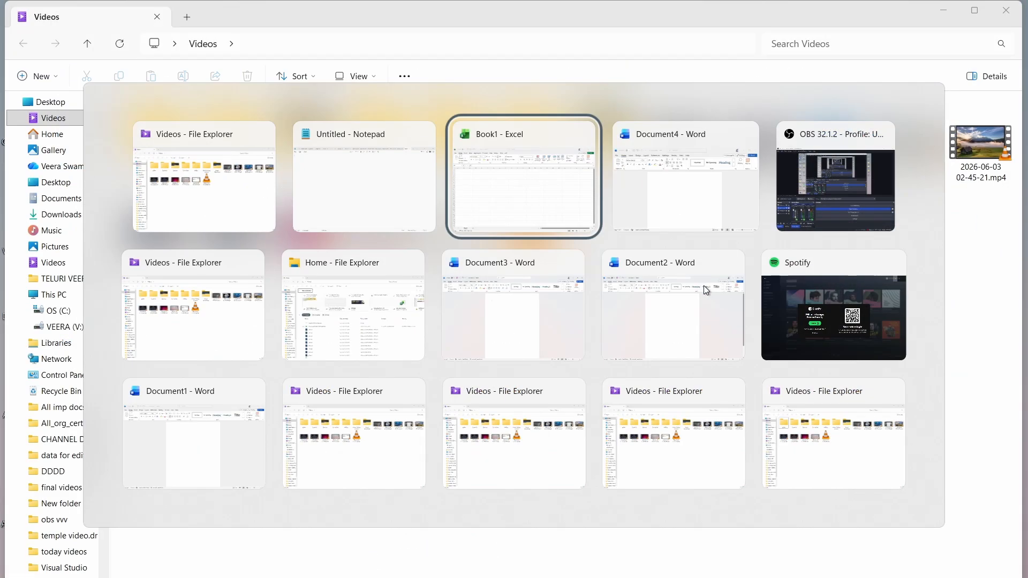
key(alt+Tab)
key(alt+Tab)
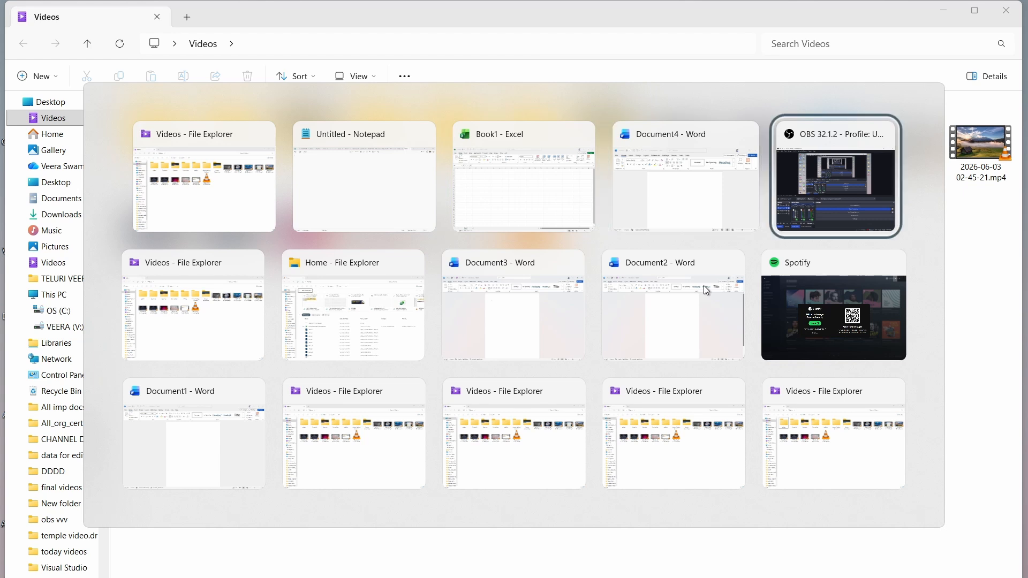
key(alt+Tab)
key(alt+Tab)
key(alt+Tab)
key(alt+Tab)
key(alt+Tab)
key(alt+Tab)
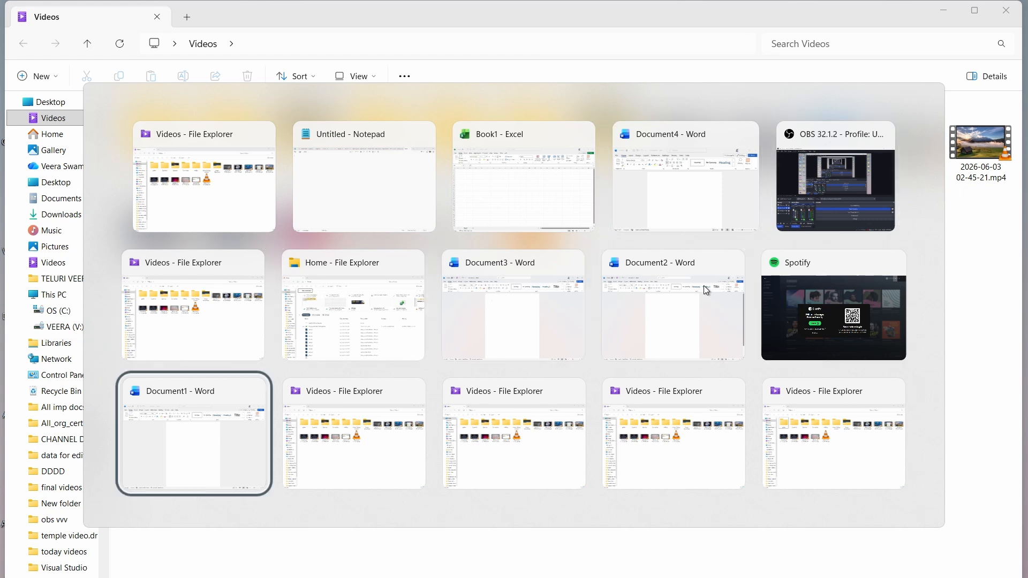
key(alt+Tab)
key(alt+Tab)
key(alt+Tab)
key(alt+Tab)
key(alt+Tab)
key(alt+Tab)
key(alt+Tab)
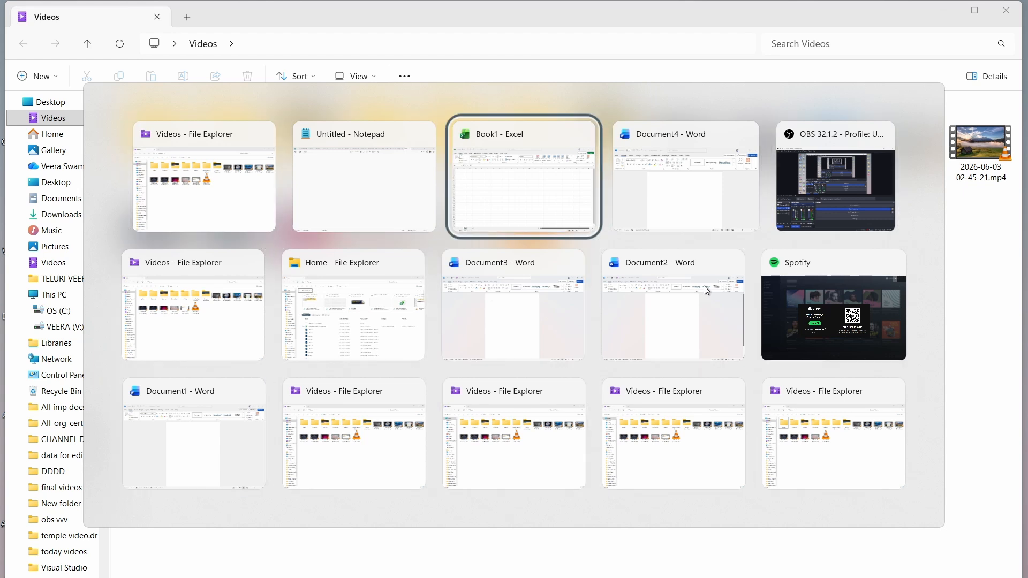
key(alt+Tab)
key(alt+Tab)
key(alt+Tab)
key(alt+Tab)
key(alt+Tab)
key(alt+Tab)
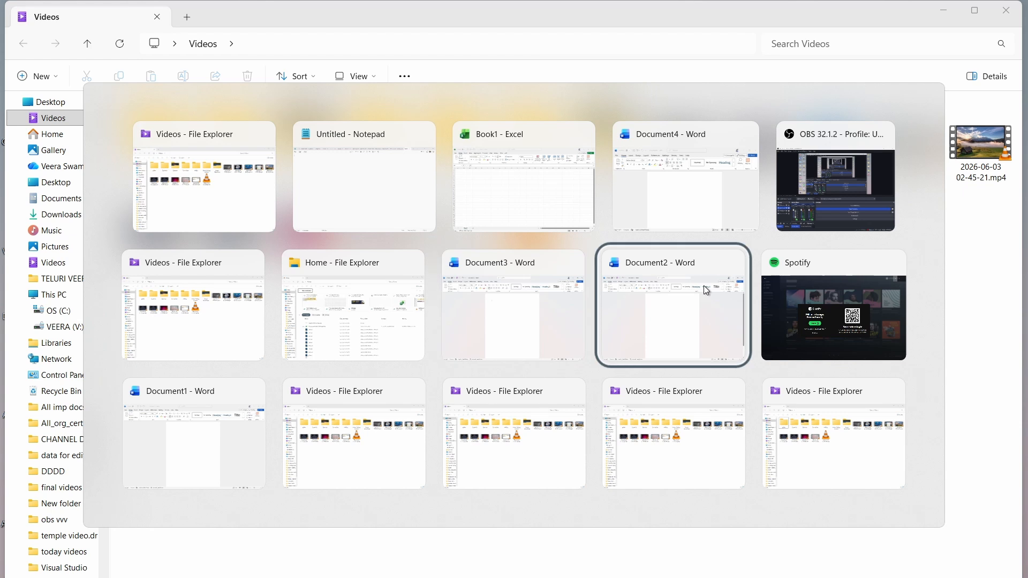
key(alt+Tab)
key(alt+Tab)
key(alt+Tab)
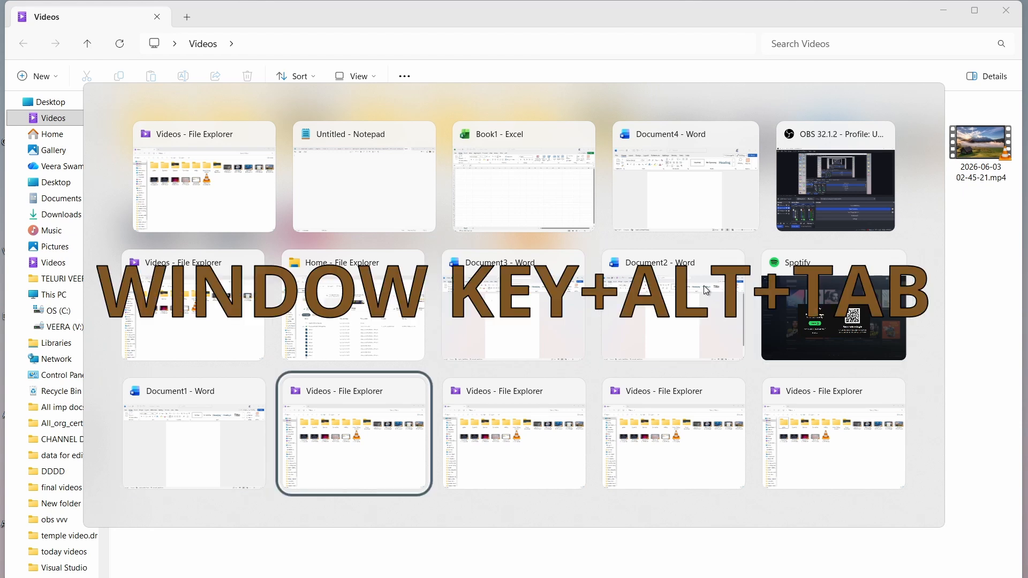
key(alt+Tab)
key(alt+Tab)
key(alt+Tab)
key(alt+Tab)
key(alt+Tab)
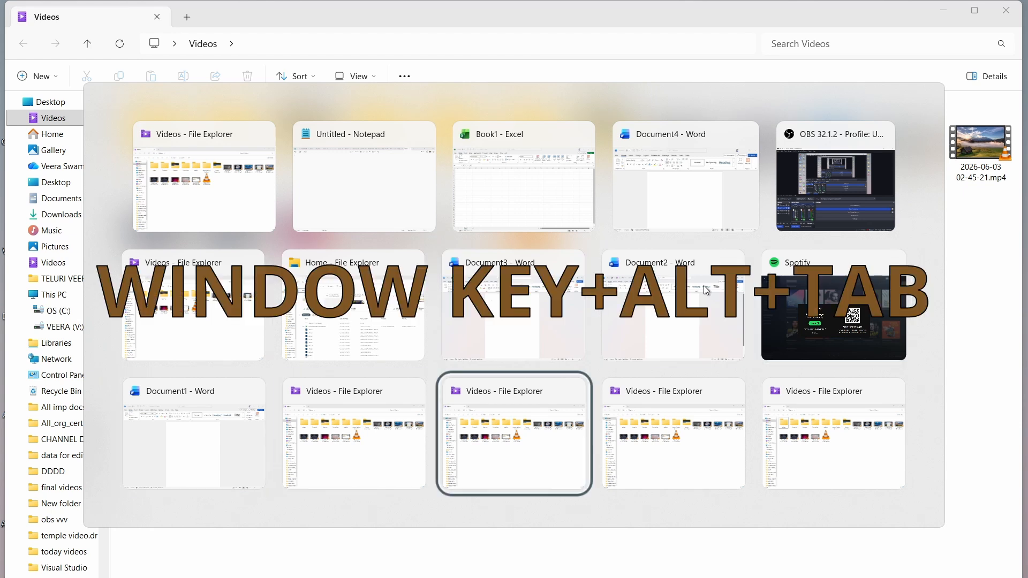
key(alt+Tab)
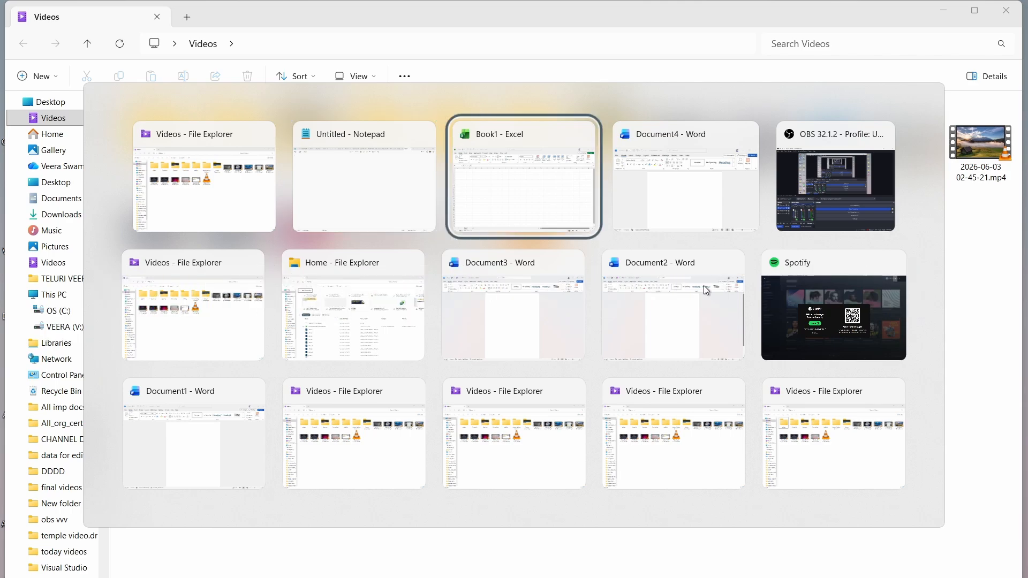